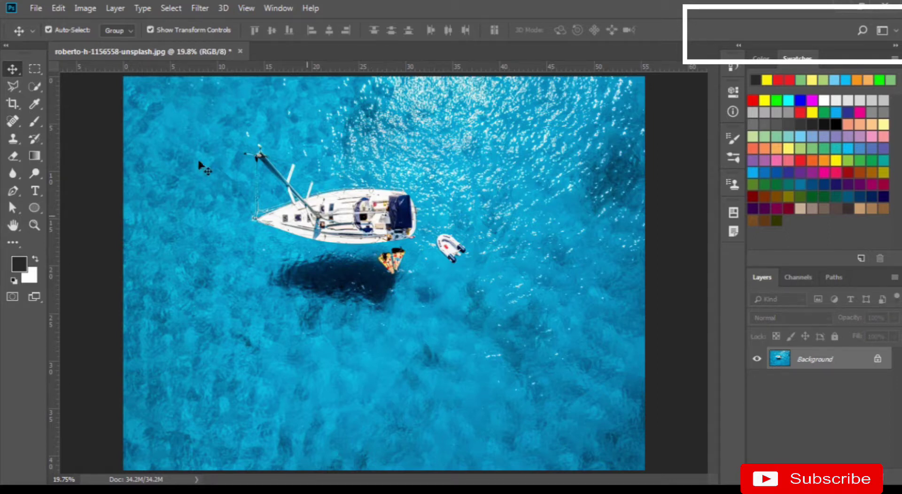
Draw a rectangular marquee selection around the sailboat and dinghy, shift it slightly, and clear it
left_click(35, 69)
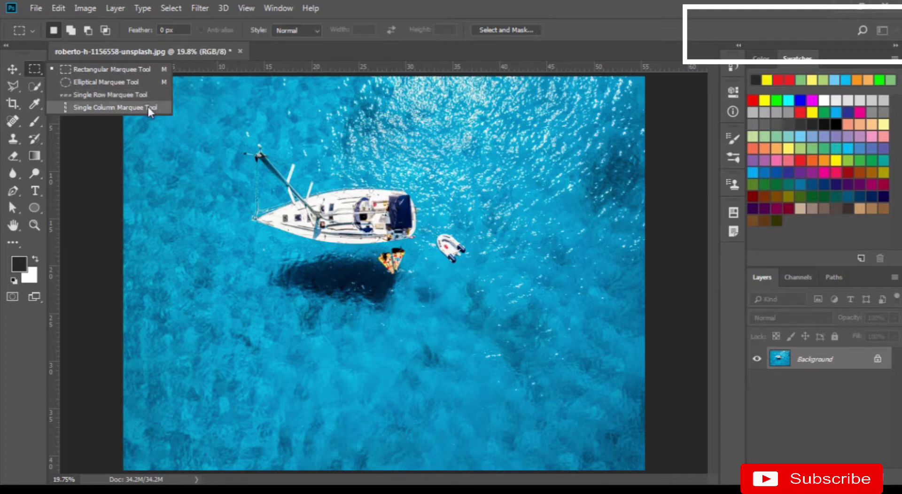
left_click(140, 71)
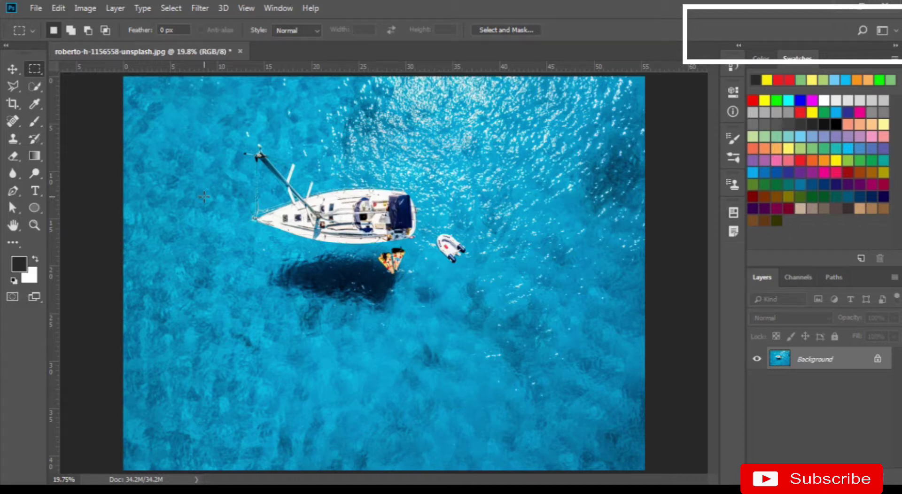
left_click_drag(229, 128, 493, 316)
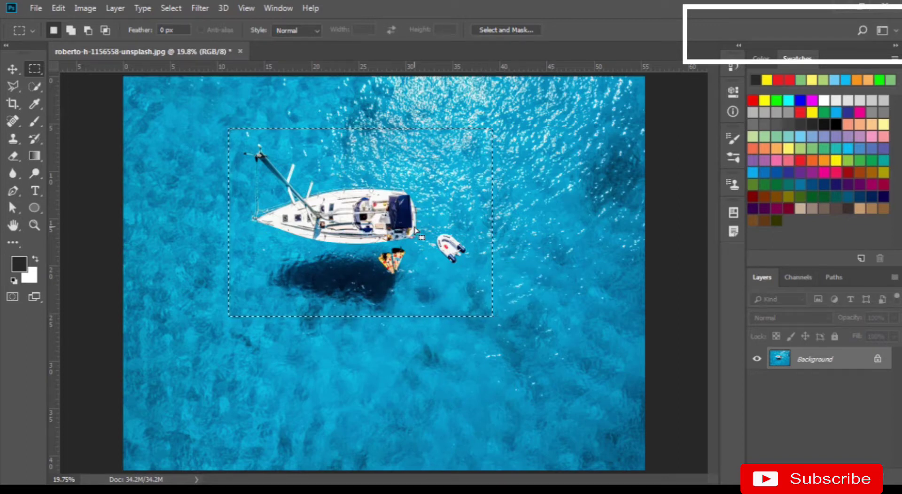
mouse_move(386, 191)
left_mouse_down()
mouse_move(366, 207)
mouse_move(419, 256)
mouse_move(459, 225)
mouse_move(438, 184)
mouse_move(439, 316)
mouse_move(446, 185)
mouse_move(382, 205)
left_mouse_up()
left_click(172, 207)
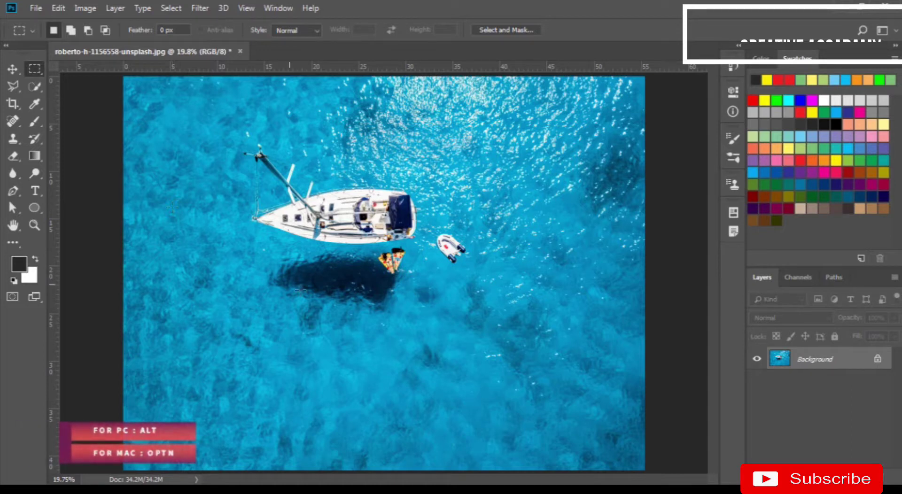
Draw a rectangular selection outward from its centre over the boat's shadow and clear it
left_click_drag(305, 306, 418, 388)
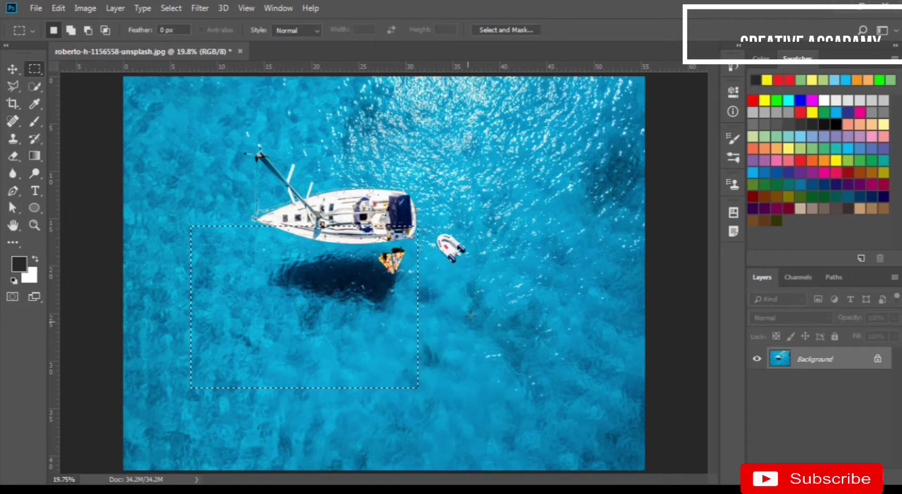
left_click_drag(471, 303, 496, 324)
left_click(380, 309)
Try a small rectangular selection and a square selection grown from its centre below the boat's shadow, clearing each one
left_click_drag(274, 283, 321, 350)
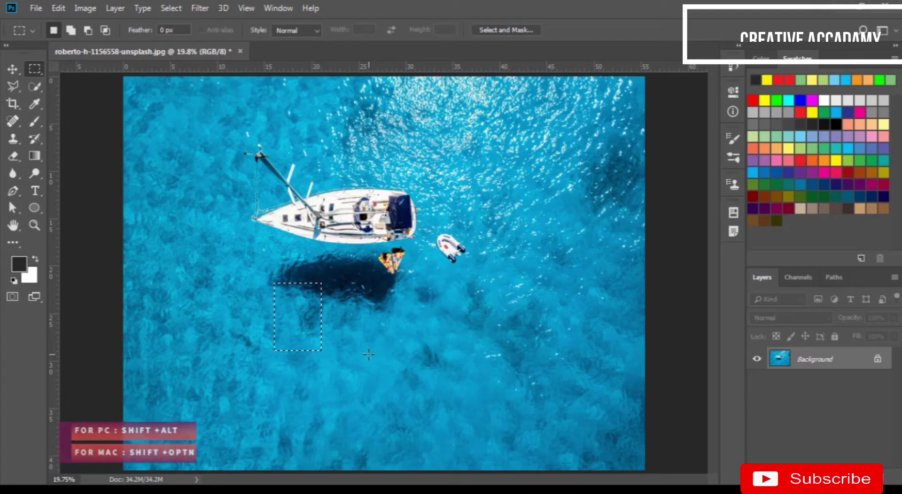
left_click(346, 327)
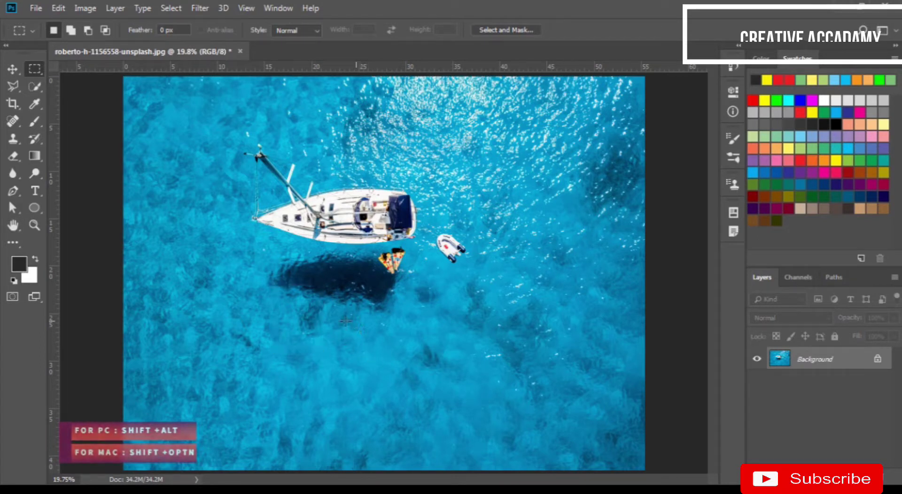
left_click_drag(292, 315, 395, 380)
left_click(312, 318)
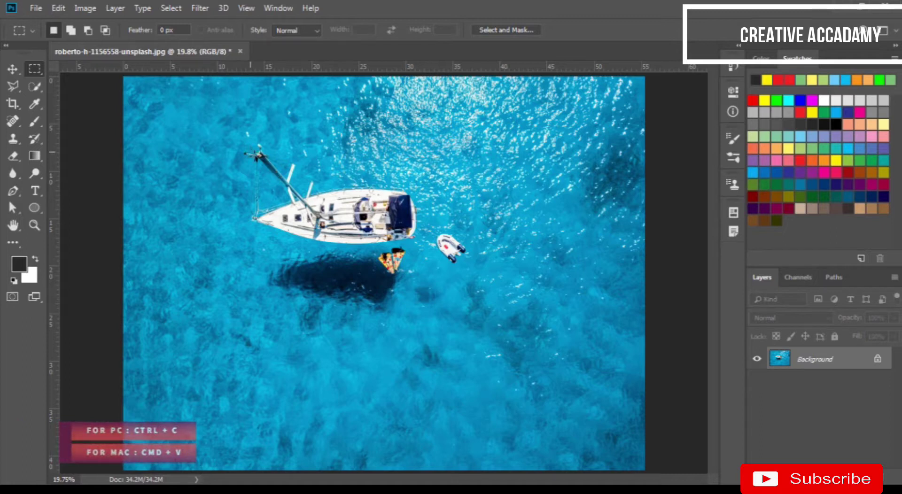
Copy a rectangular selection of the sailboat and dinghy to a new layer and toggle the Background layer's visibility to check it
left_click_drag(235, 142, 488, 327)
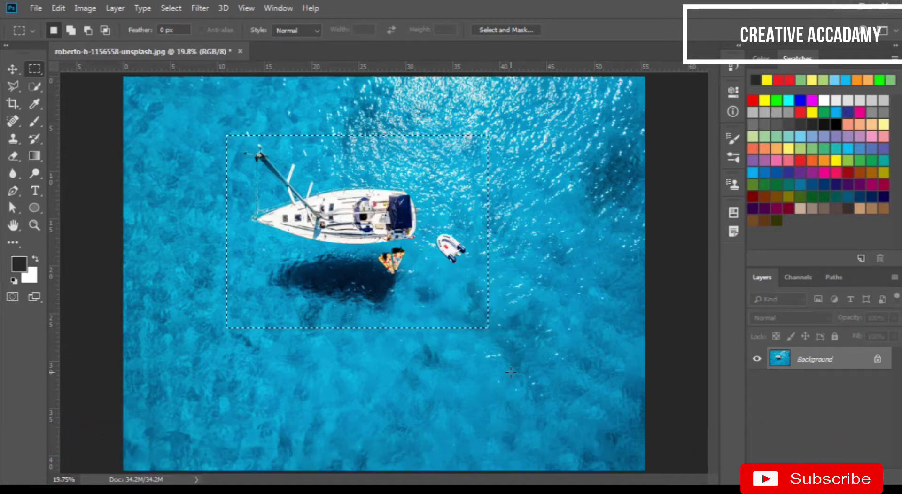
key("ctrl+j")
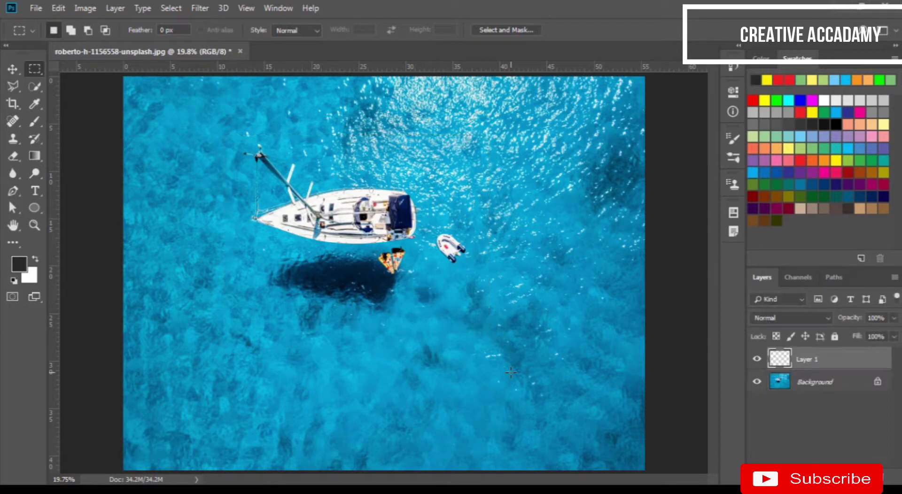
left_click(757, 384)
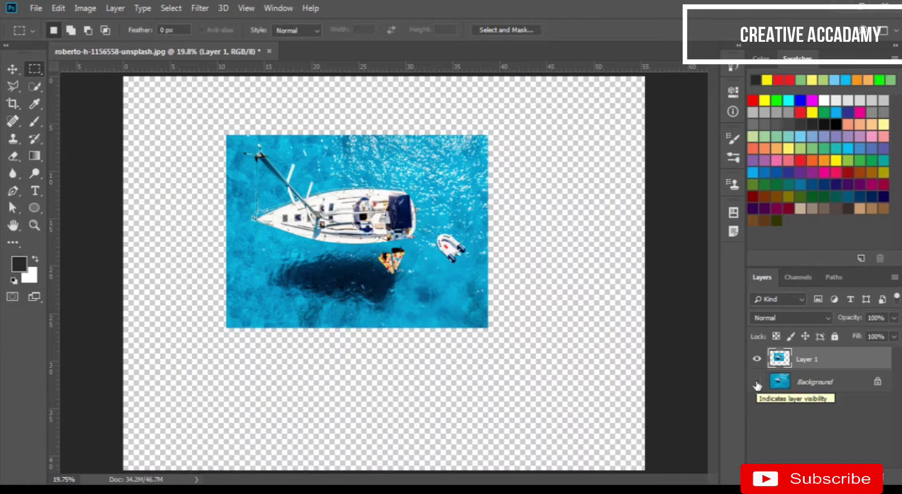
left_click(758, 383)
left_click(757, 383)
left_click(757, 383)
left_click(757, 384)
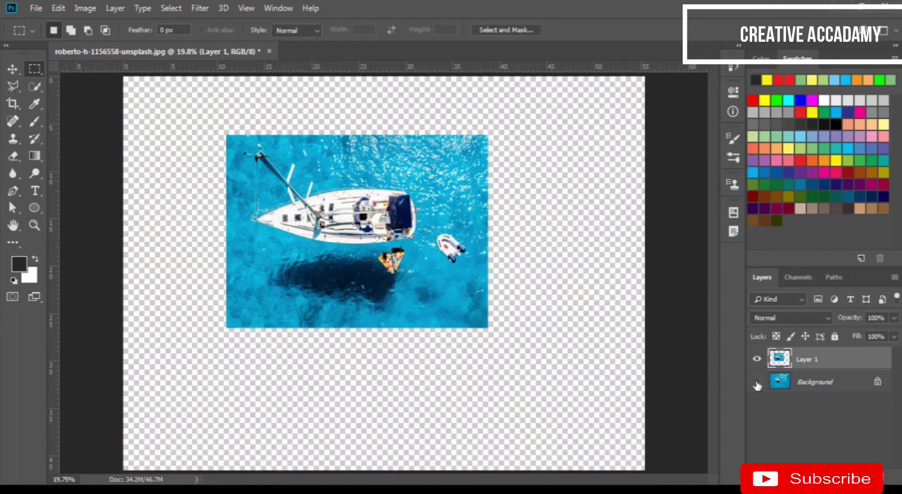
left_click(757, 383)
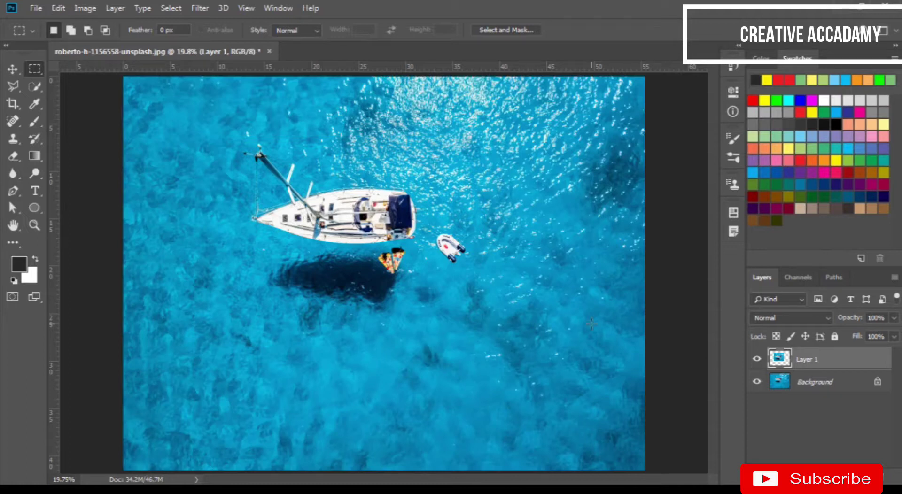
Undo the copy to a new layer and clear the rectangular selection
key("ctrl+z")
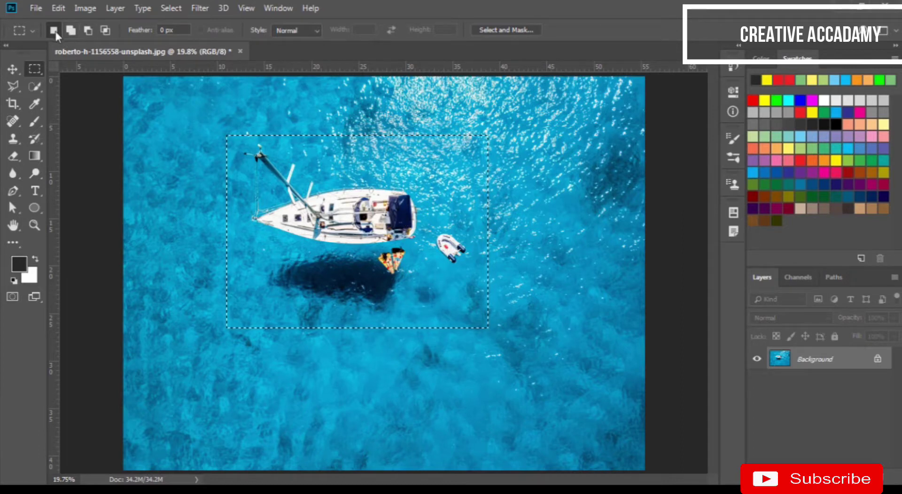
left_click(152, 117)
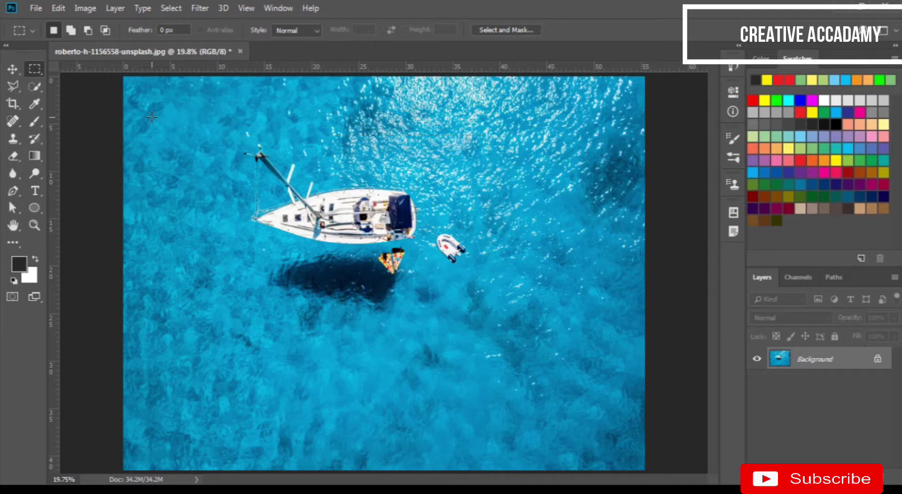
Switch to the Elliptical Marquee Tool, draw an elliptical selection around the sailboat and dinghy, and clear it
right_click(36, 70)
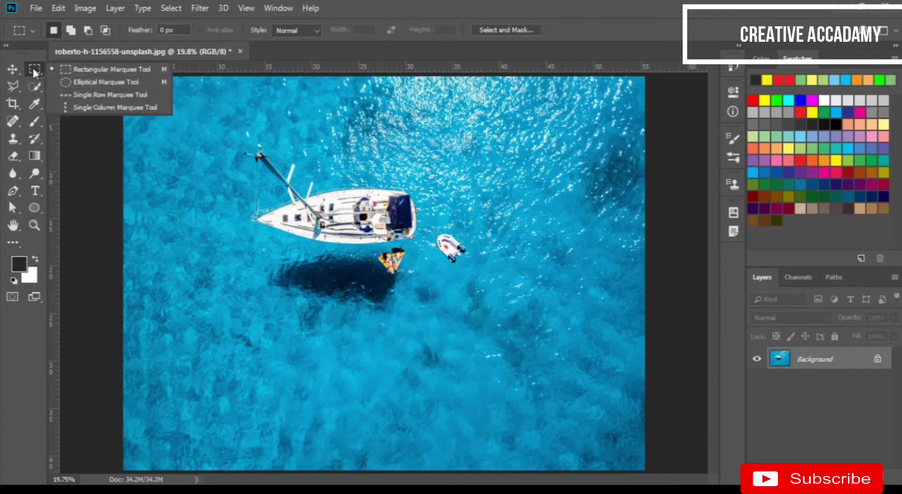
left_click(81, 82)
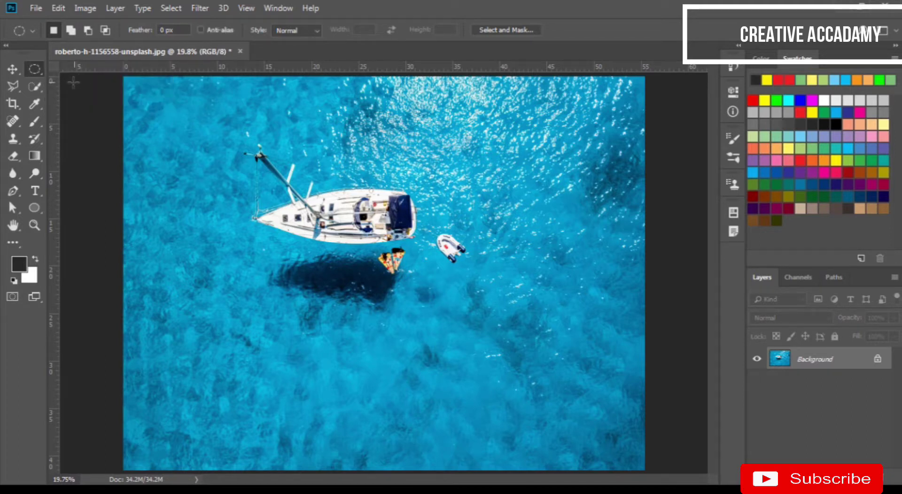
right_click(35, 69)
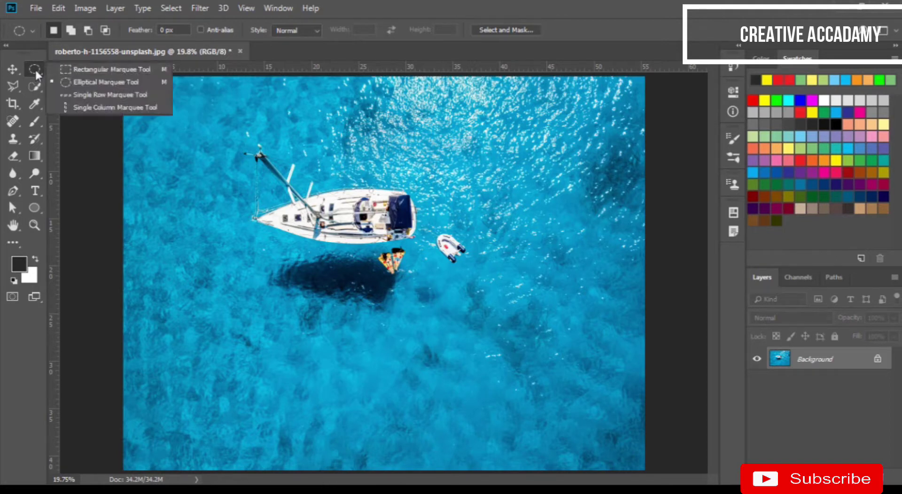
left_click(79, 82)
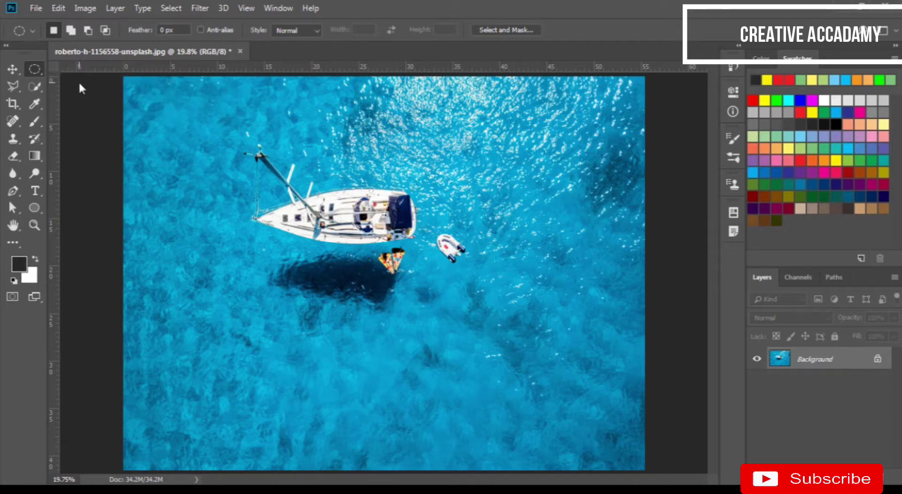
right_click(34, 69)
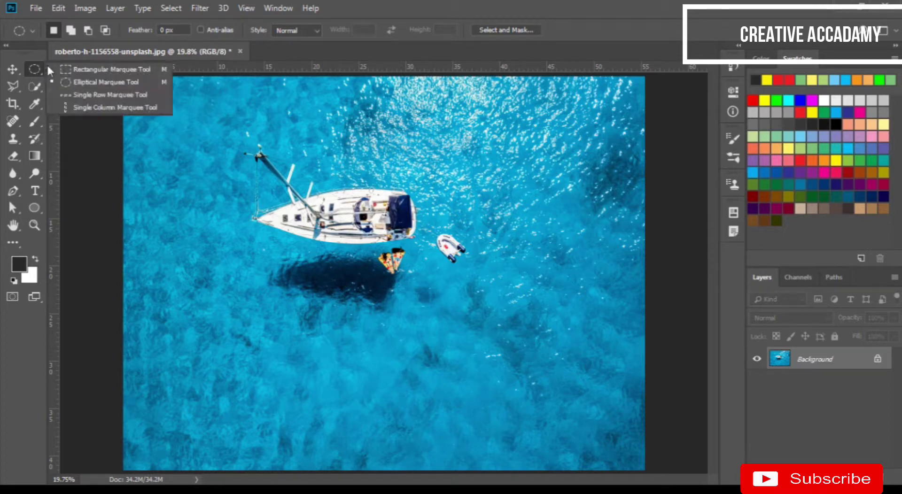
left_click(91, 83)
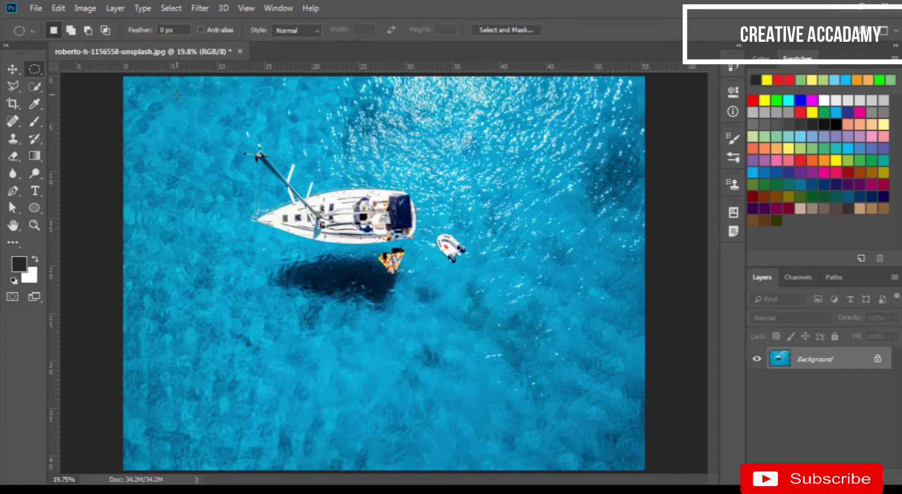
left_click_drag(226, 131, 495, 322)
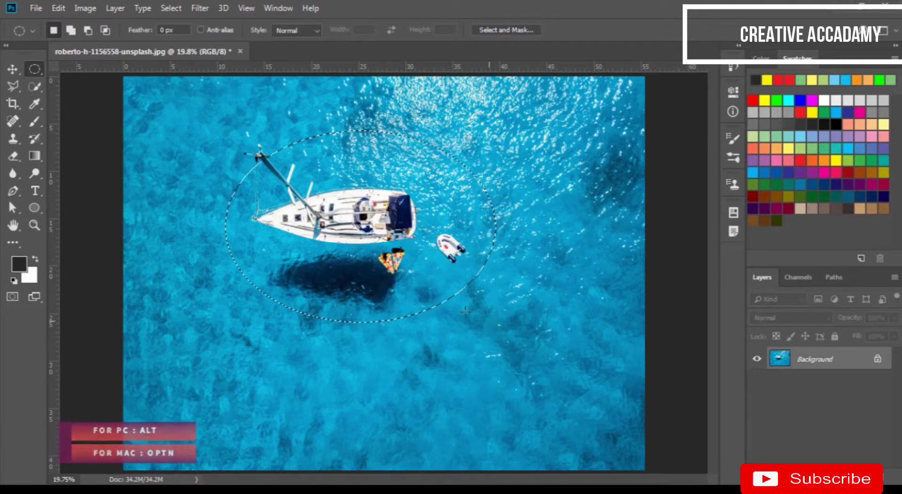
key("alt")
left_click(290, 335)
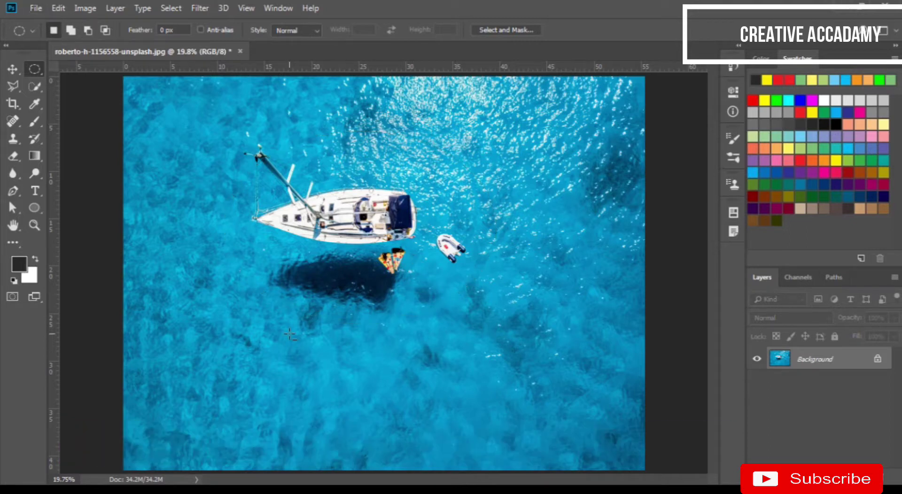
Draw an elliptical and a circular selection outward from their centres around the boat's shadow, clearing each one
left_click_drag(309, 282, 417, 356)
left_click_drag(338, 310, 351, 238)
key("ctrl+d")
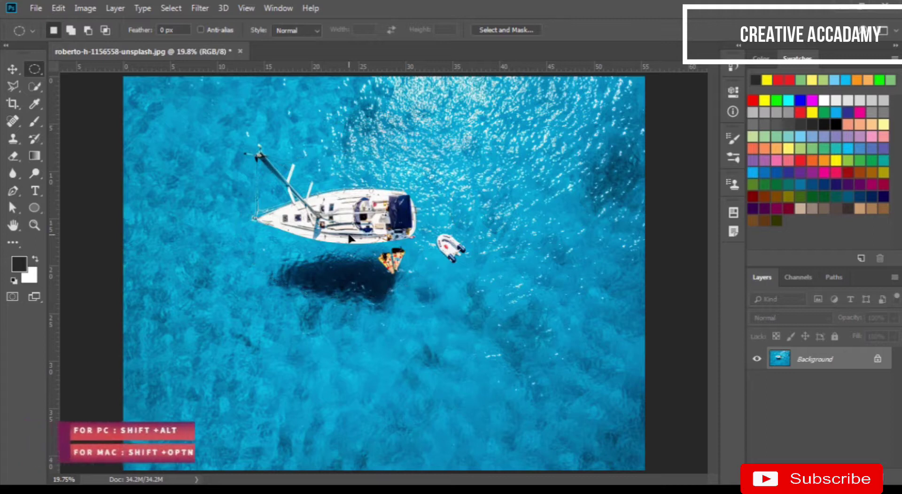
left_click_drag(303, 278, 392, 359)
key("ctrl+d")
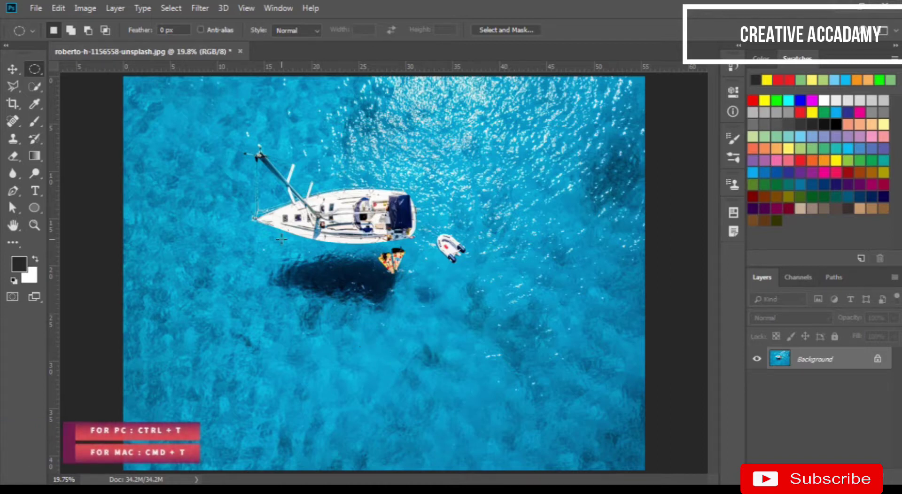
Draw an elliptical selection around the sailboat, move its pixels slightly left to X 1794 px with Free Transform, and deselect
left_click_drag(237, 152, 490, 338)
key("ctrl+t")
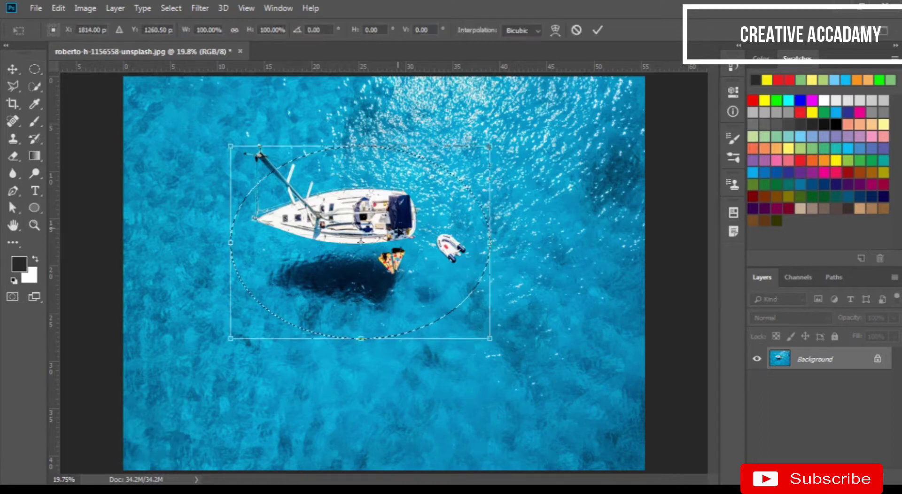
left_click_drag(417, 195, 373, 232)
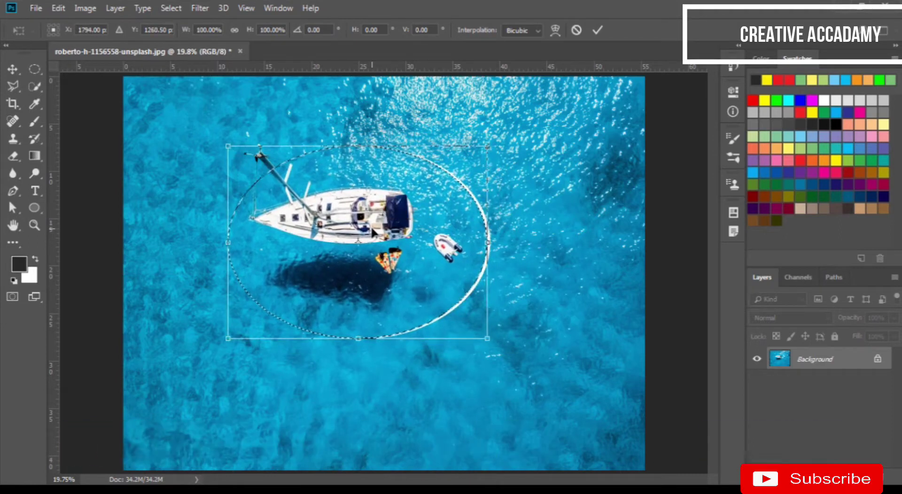
key("Return")
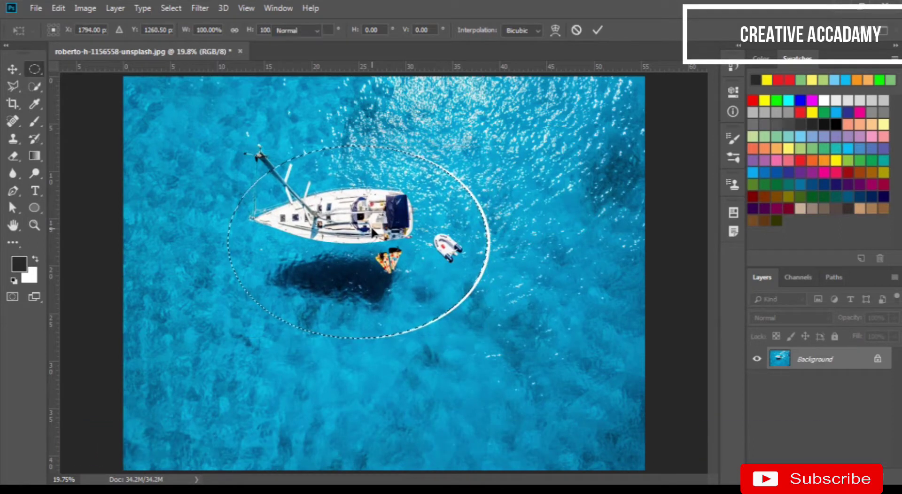
key("ctrl+d")
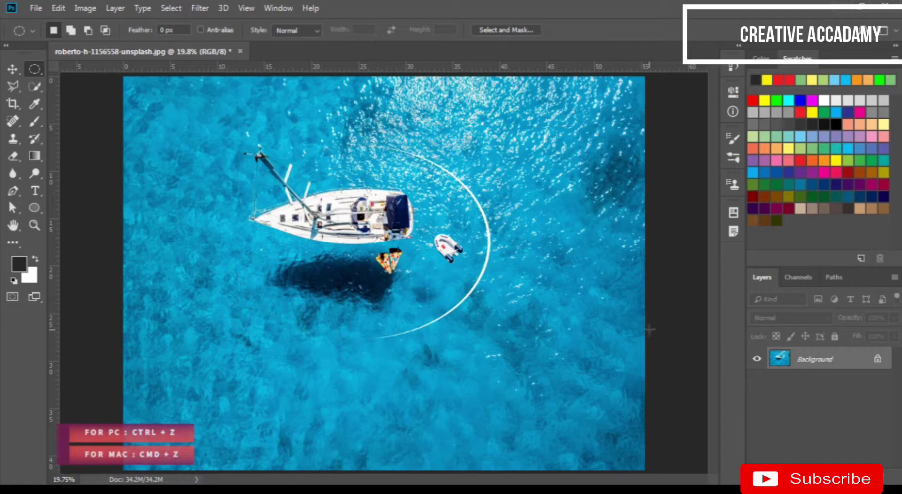
Undo the deselection and the move of the elliptical area around the sailboat
key("ctrl+z")
key("ctrl+z")
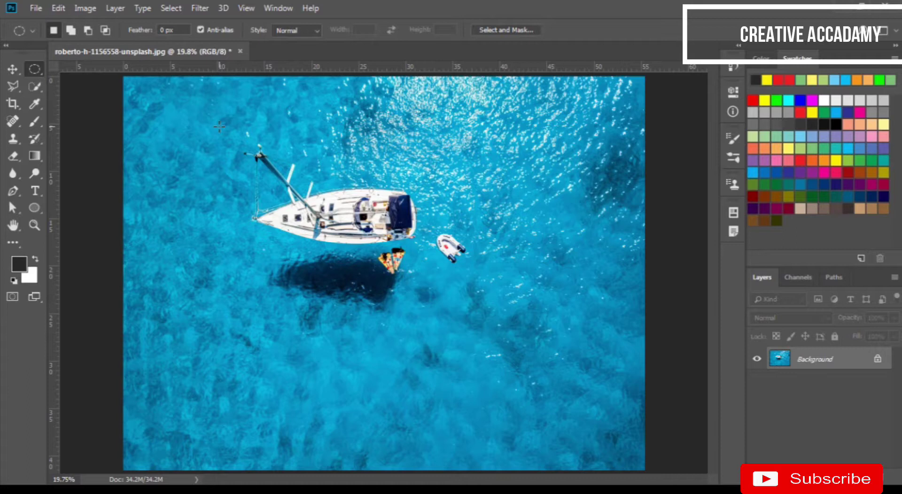
Draw a rectangular selection around the sailboat and dinghy with the Rectangular Marquee Tool
right_click(33, 67)
left_click(55, 68)
left_click_drag(225, 136, 512, 329)
Add two overlapping rectangles to the selection, each extending it further towards the image's lower-right corner
left_click(71, 31)
left_click_drag(414, 216, 600, 390)
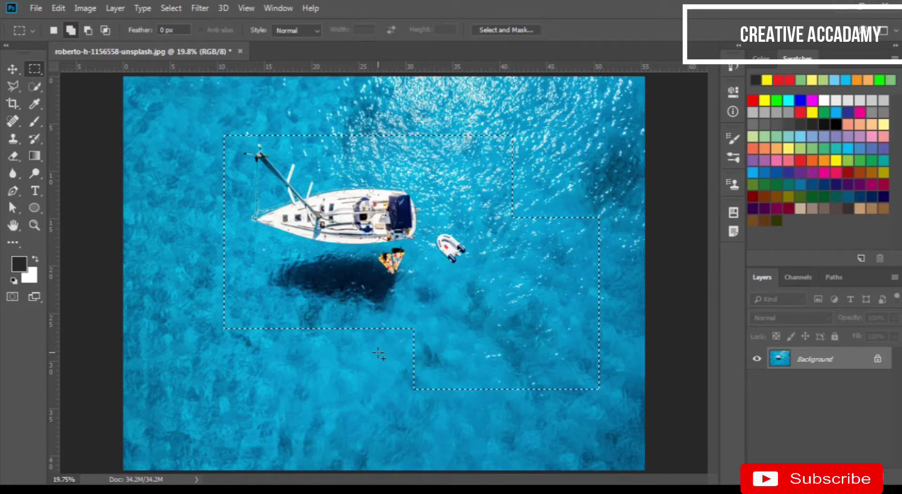
left_click(53, 30)
left_click_drag(454, 288, 621, 419)
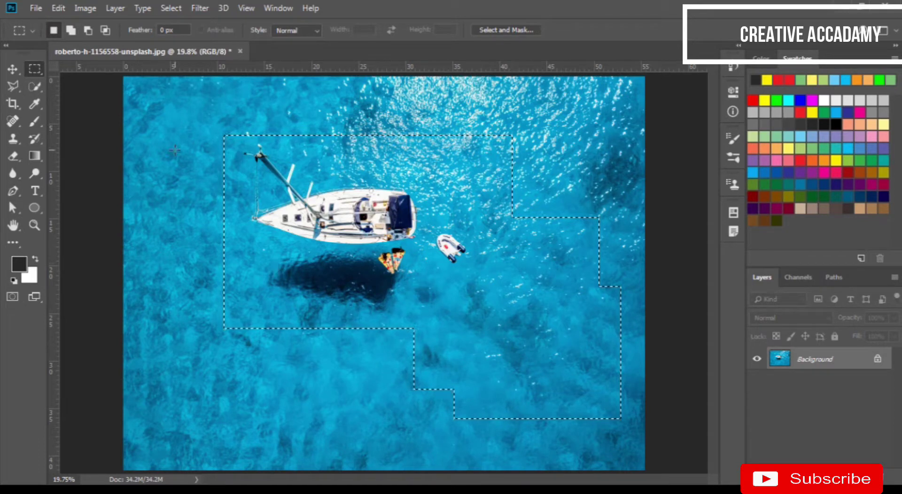
Subtract a rectangle from the selection's lower-right part and return the marquee tool to New Selection mode
left_click(87, 31)
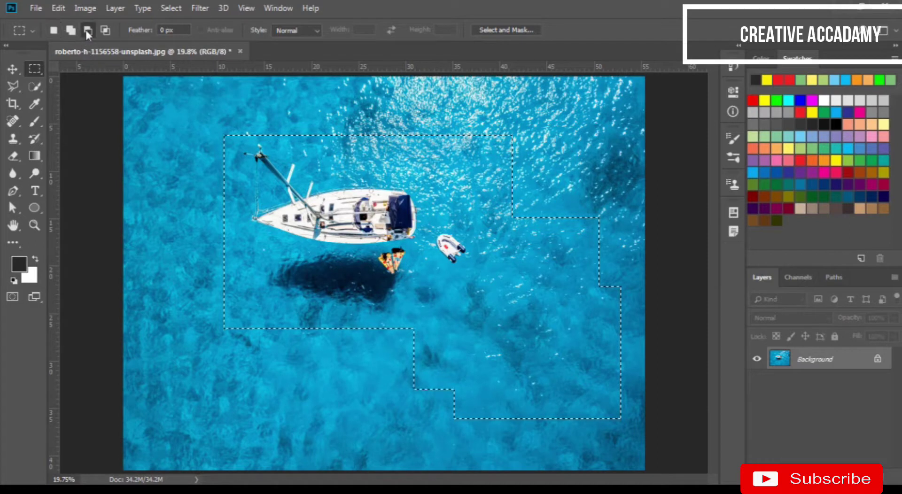
left_click_drag(459, 297, 631, 436)
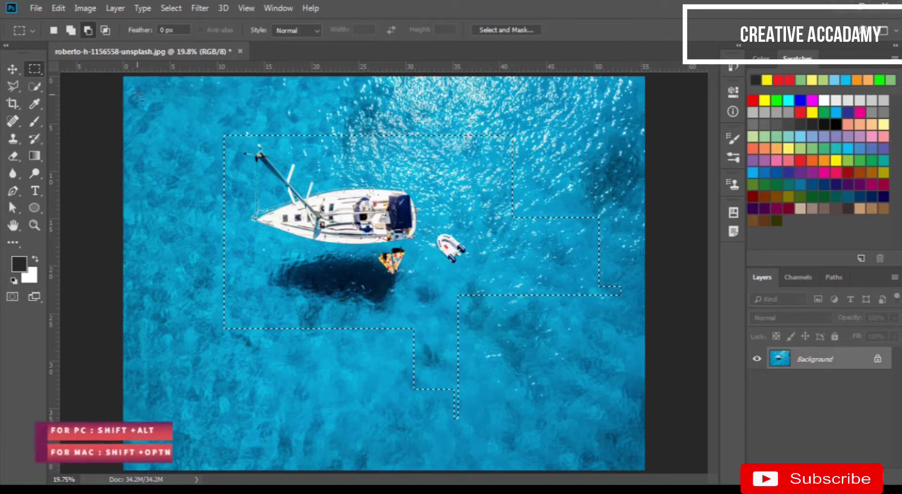
left_click(54, 30)
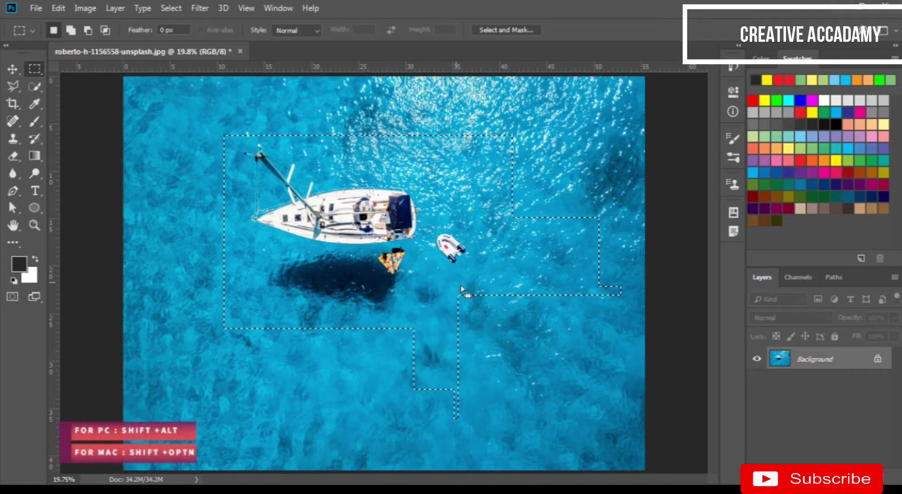
Subtract a rectangle from the selection's right end, and intersect the remainder with a tall rectangle drawn across the sailboat and dinghy
key("shift+alt")
left_click_drag(529, 209, 628, 328)
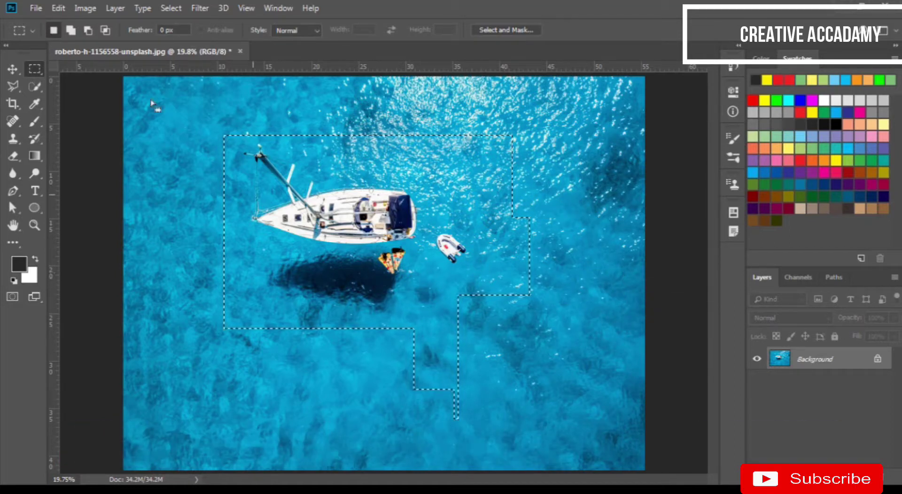
left_click(104, 30)
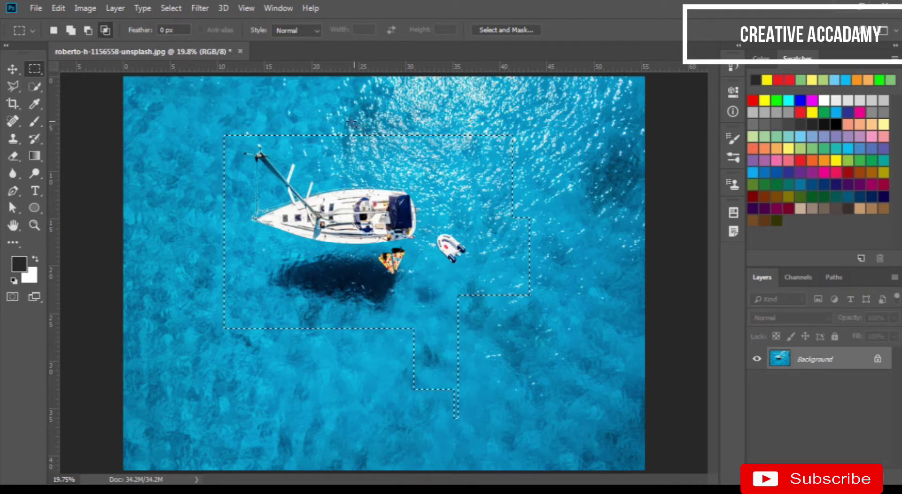
left_click_drag(290, 110, 481, 433)
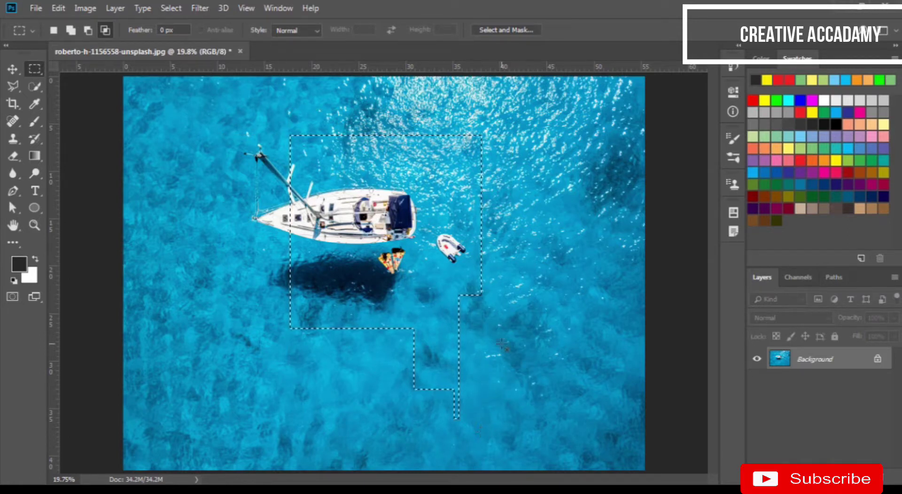
left_click(54, 31)
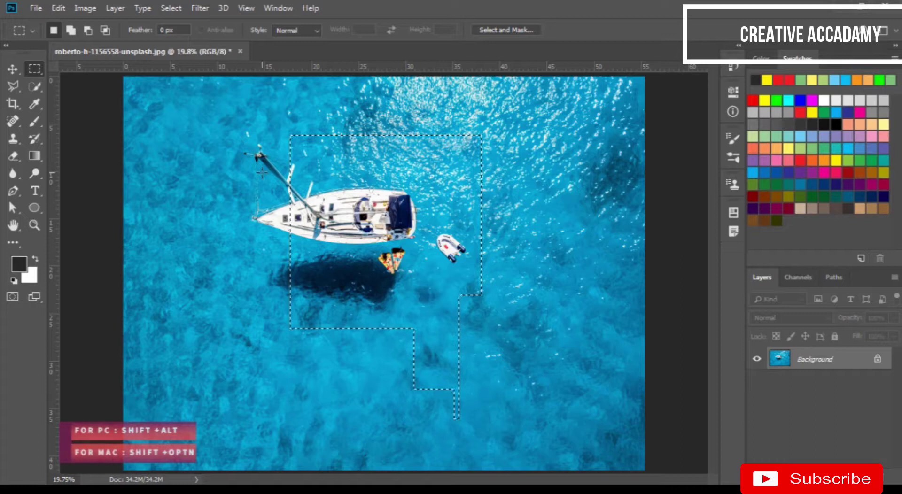
Intersect the selection with a wide rectangle across the sailboat and dinghy, and clear the selection
key("shift+alt")
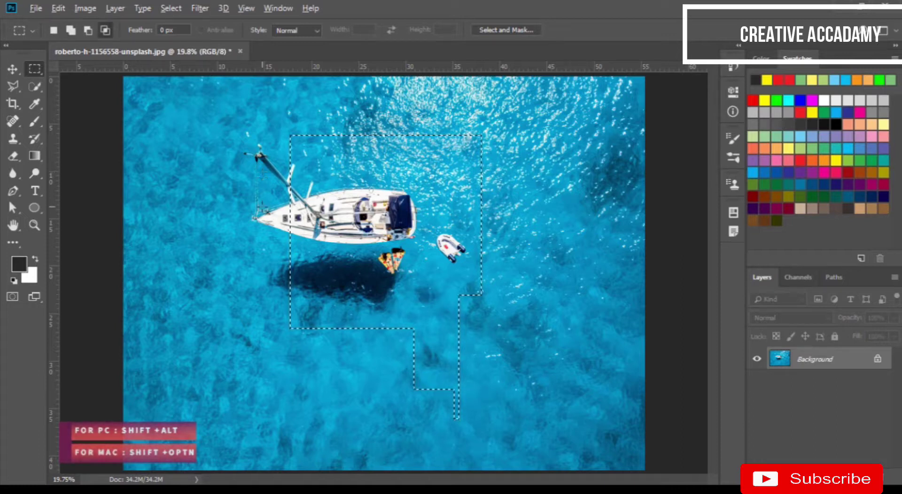
left_click_drag(253, 178, 512, 295)
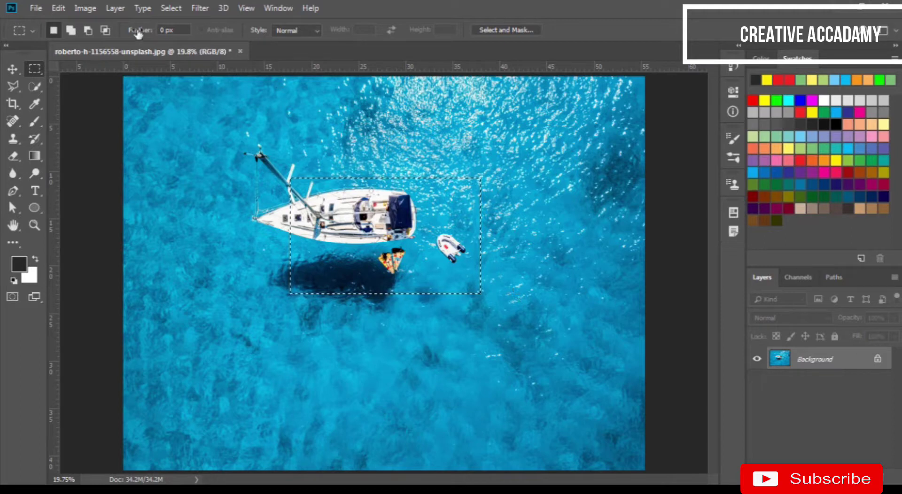
key("ctrl+d")
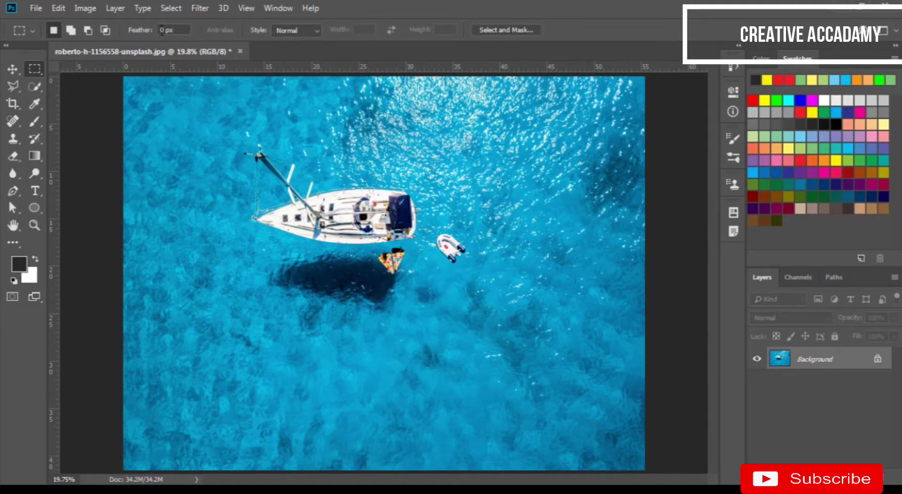
Set the marquee feather to 34.8 px and draw a rectangular selection around the sailboat and dinghy
left_click_drag(135, 30, 253, 44)
left_click_drag(134, 33, 197, 36)
left_click_drag(220, 139, 487, 314)
Copy and paste the feathered selection as a new layer, and hide the Background layer
key("ctrl+c")
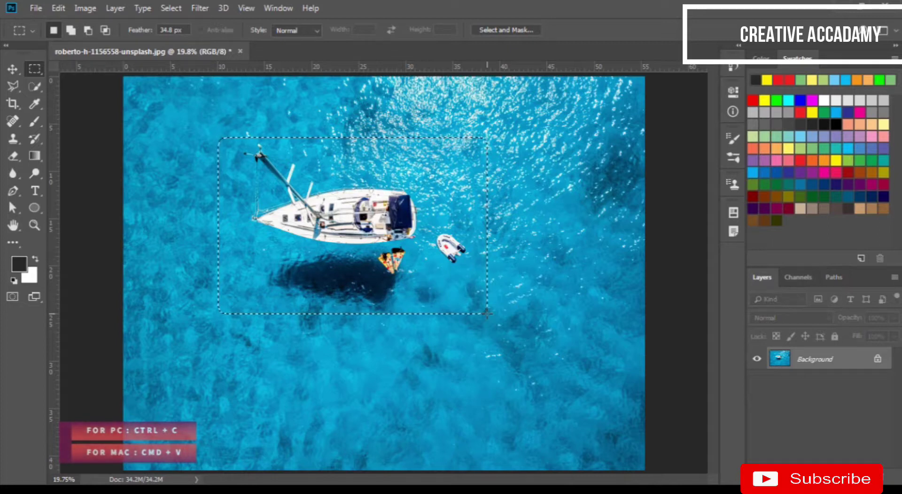
key("ctrl+v")
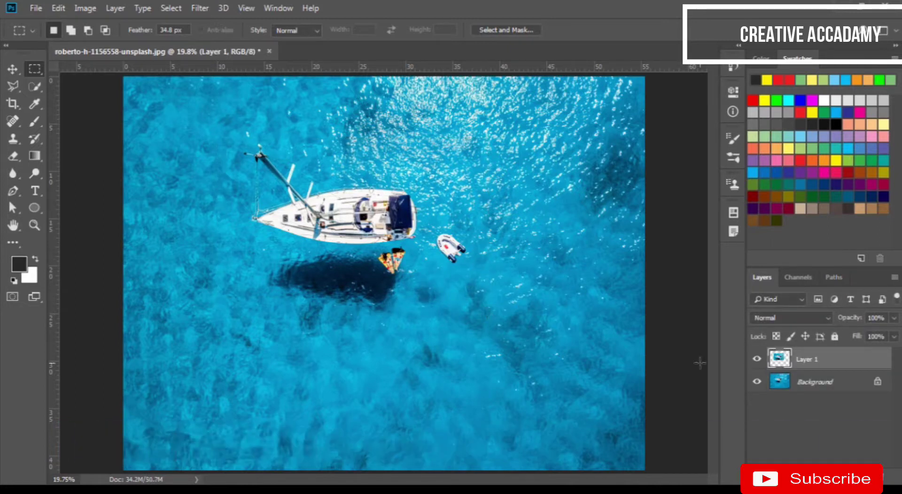
left_click(758, 382)
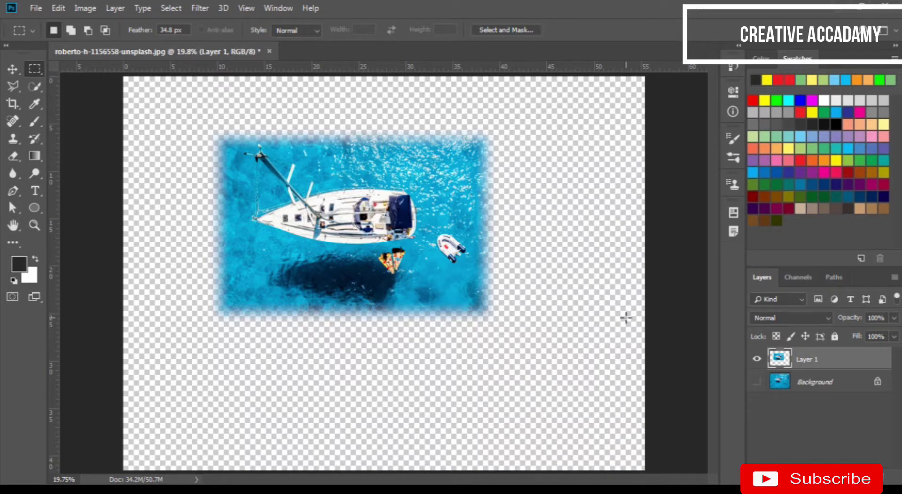
Show the Background layer again and merge the pasted layer down into it
left_click(757, 382)
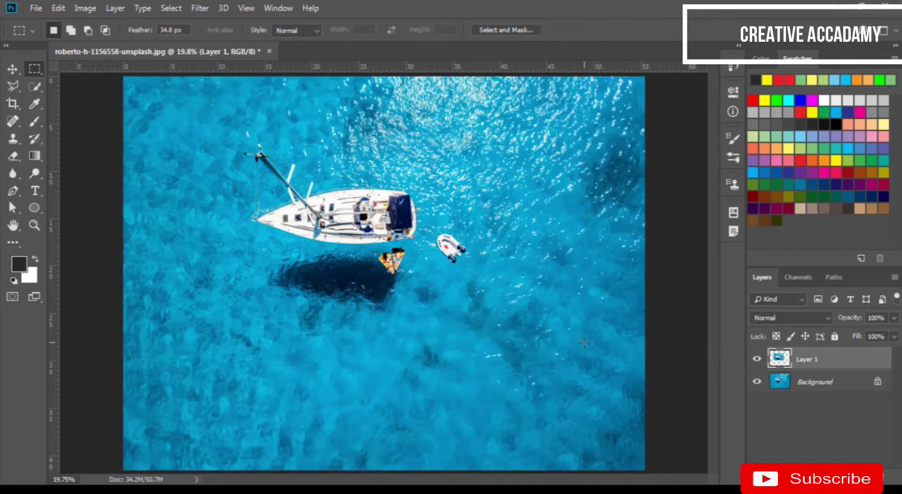
key("ctrl+e")
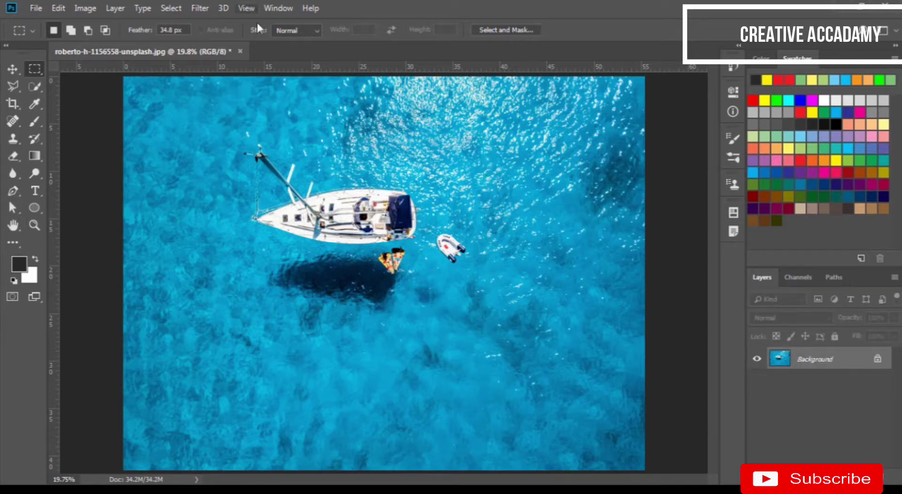
Set the marquee style to Fixed Ratio with a width of 1.04 and draw a selection over the sailboat
left_click(296, 31)
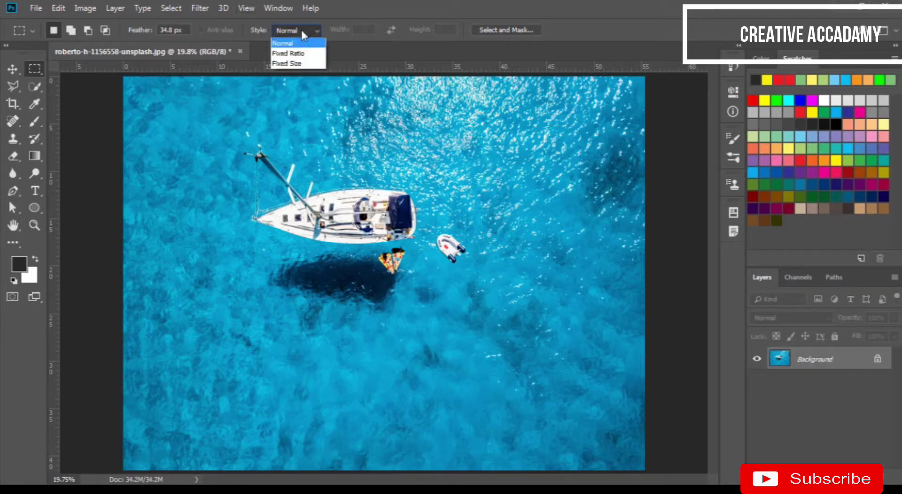
left_click(306, 58)
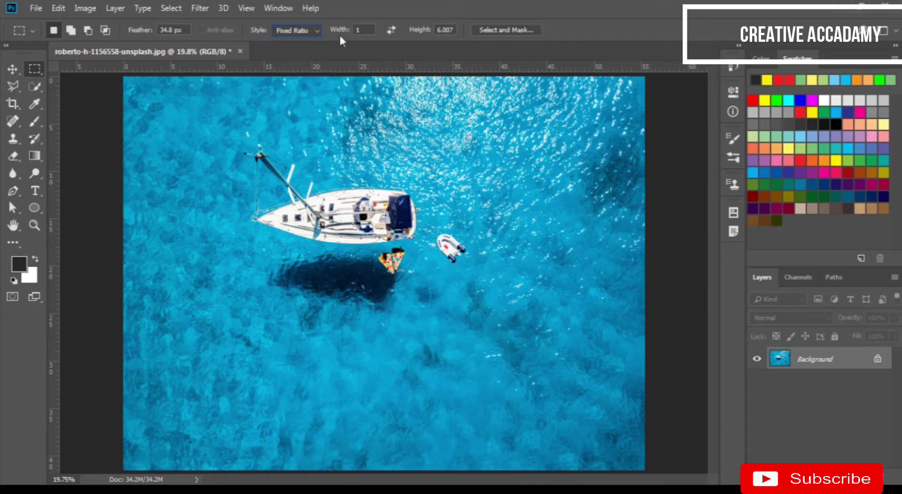
double_click(360, 30)
type("1.04")
left_click_drag(231, 135, 425, 335)
Swap the fixed ratio's width and height, draw a wide selection beside the dinghy, and deselect it
left_click(391, 29)
left_click_drag(395, 226, 540, 305)
left_click(400, 171)
Switch the marquee style to Fixed Size and place a 663 × 250 px selection over the sailboat area
left_click(301, 30)
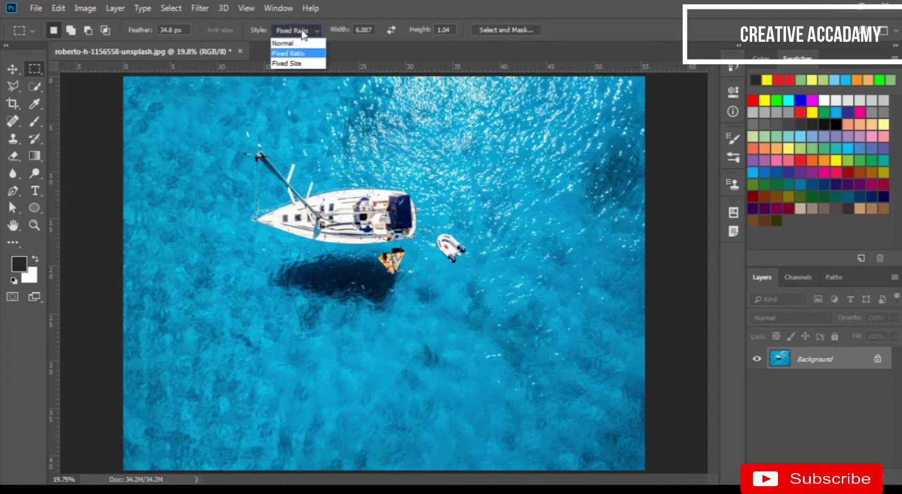
left_click(300, 63)
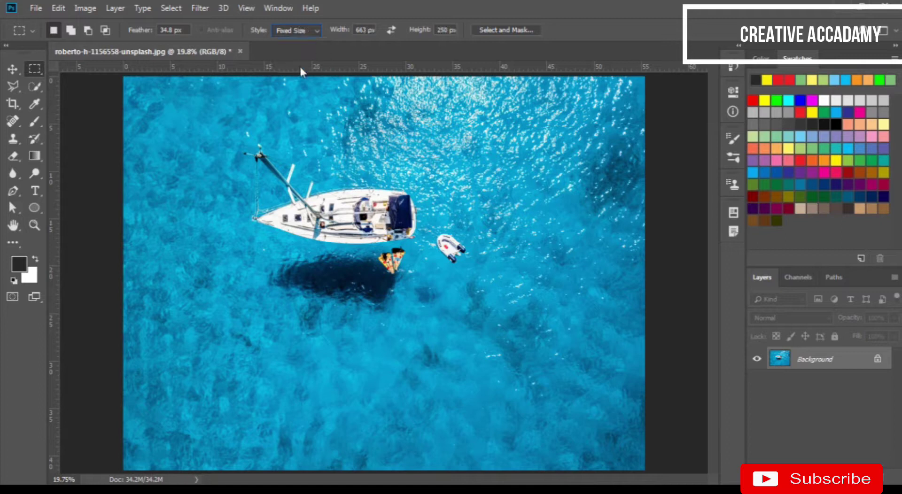
left_click_drag(249, 153, 242, 319)
Change the fixed selection width, place the resized selection at several spots over the sailboat, and deselect it
left_click_drag(342, 33, 410, 40)
left_click(356, 123)
left_click_drag(381, 153, 284, 294)
key("ctrl+d")
Draw an elliptical selection around the sailboat and dinghy with the Elliptical Marquee Tool and Anti-alias on
right_click(36, 67)
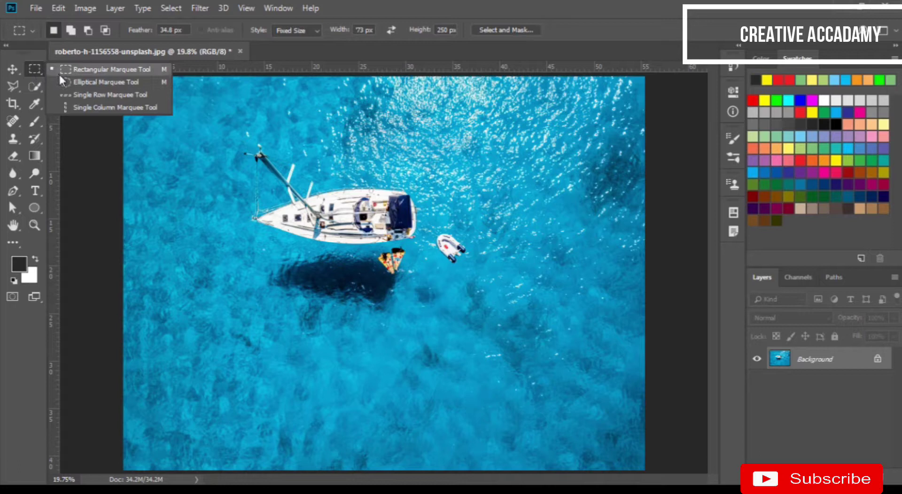
left_click(62, 80)
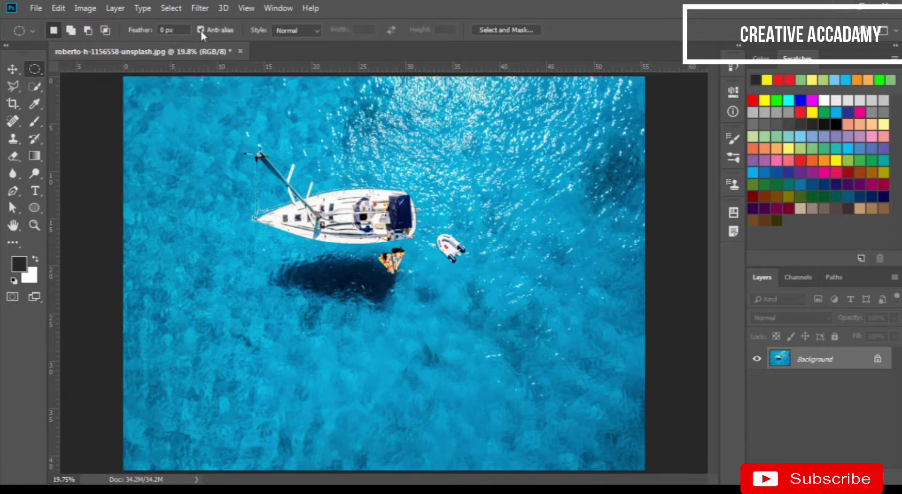
left_click_drag(215, 134, 497, 351)
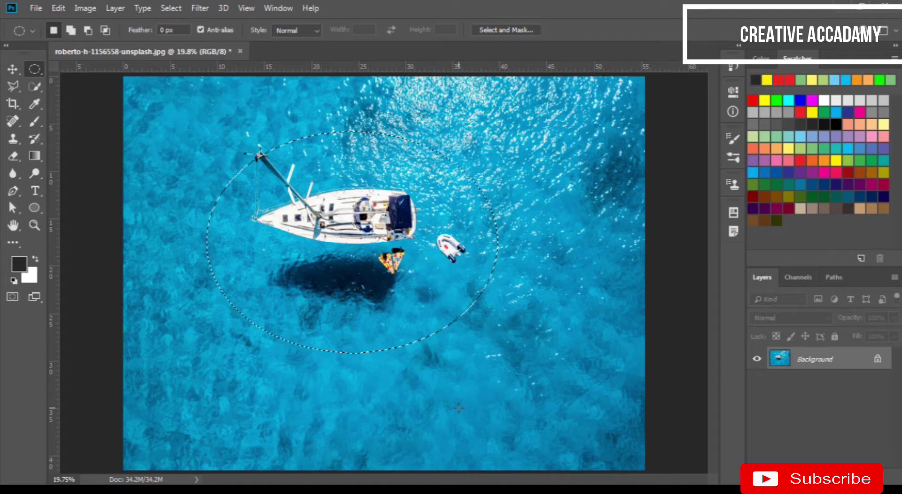
Copy the elliptical selection to a new layer and examine its edge up close with the Background hidden
key("ctrl+j")
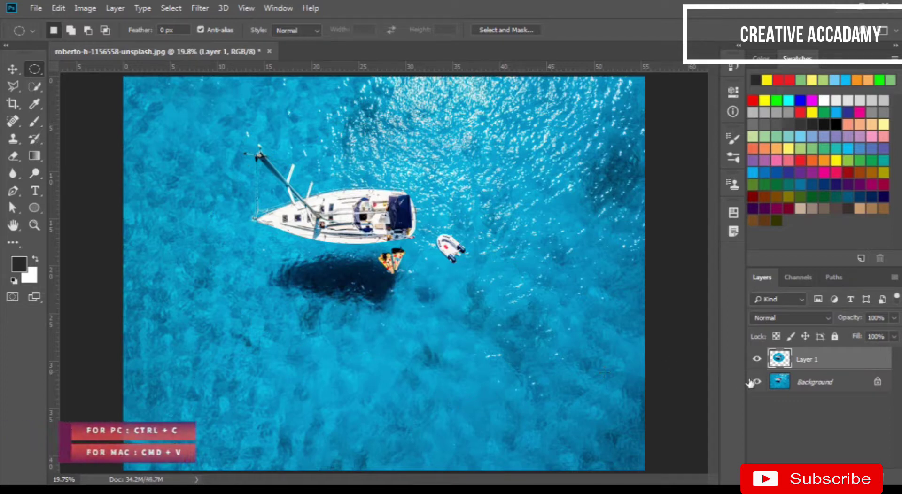
left_click(758, 382)
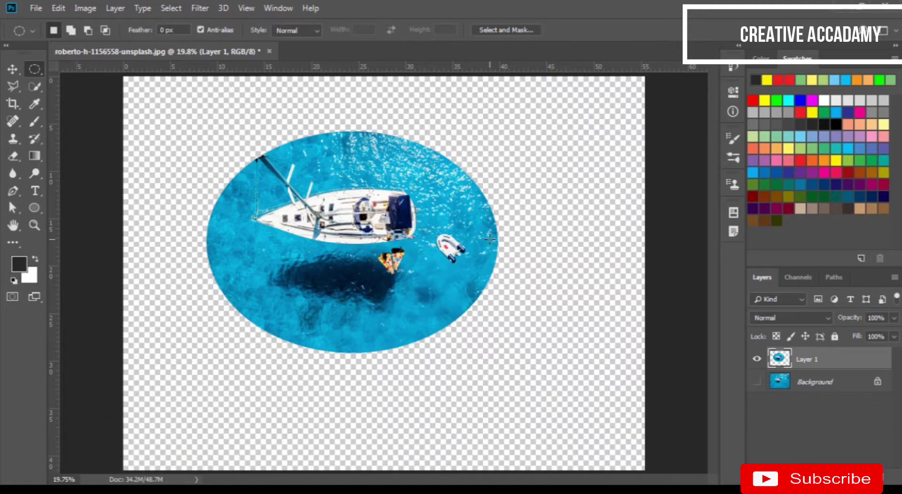
key("z")
left_click_drag(491, 240, 356, 270)
left_click(532, 252)
left_click(356, 270, "alt")
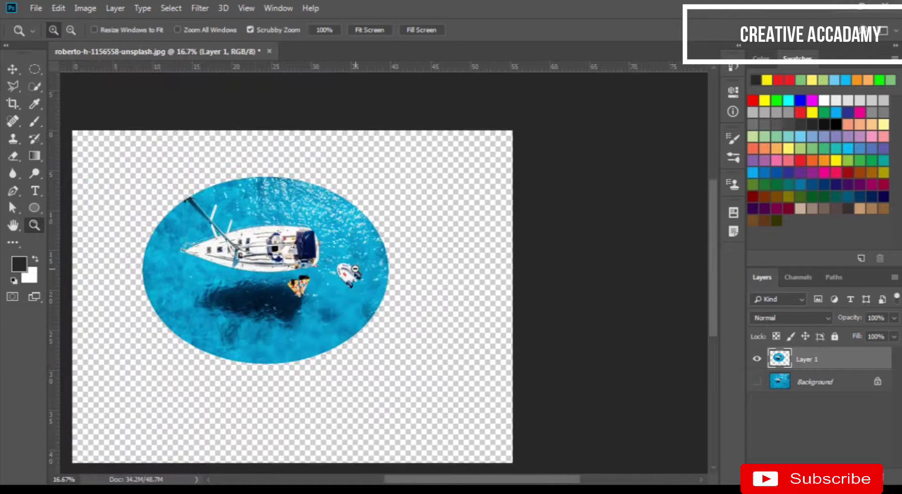
Undo the layer copy made from the anti-aliased elliptical selection
key("ctrl+z")
key("ctrl+z")
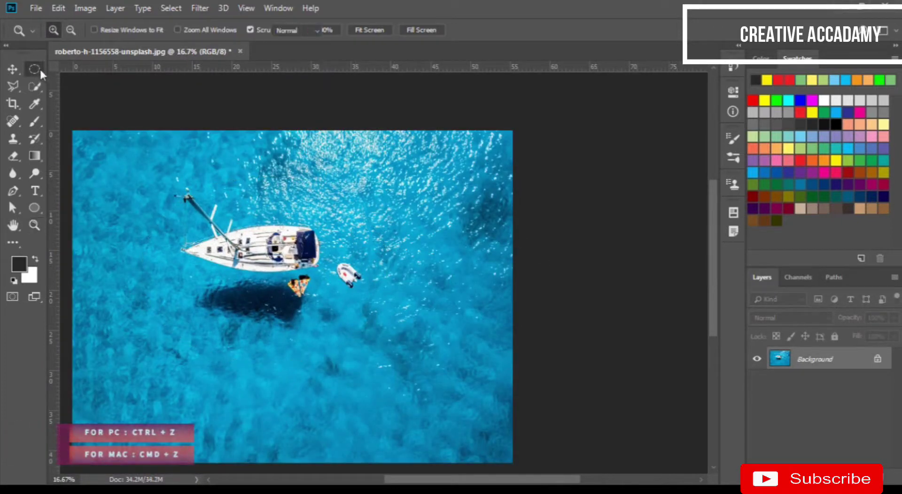
Turn Anti-alias off for the Elliptical Marquee Tool and draw an ellipse around the sailboat and dinghy
left_click(38, 70)
left_click(201, 30)
left_click_drag(164, 171, 377, 340)
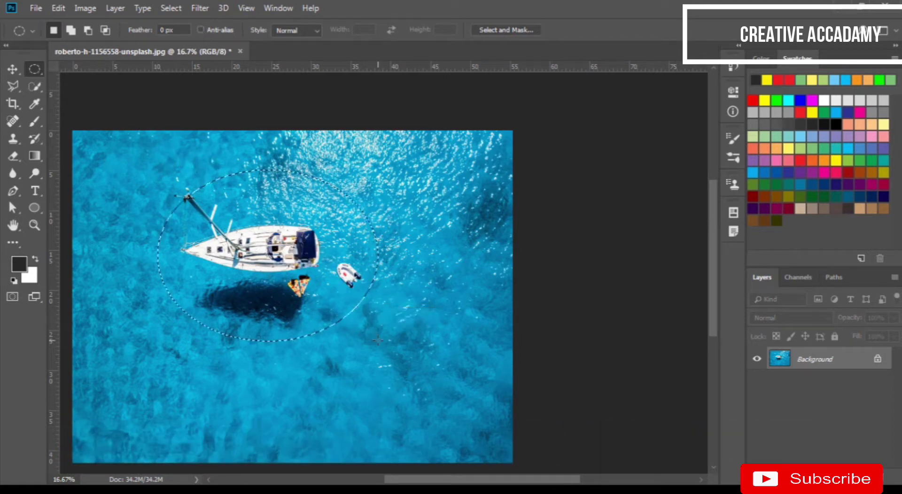
Copy the ellipse drawn without Anti-alias to a new layer and hide the Background layer
key("ctrl+j")
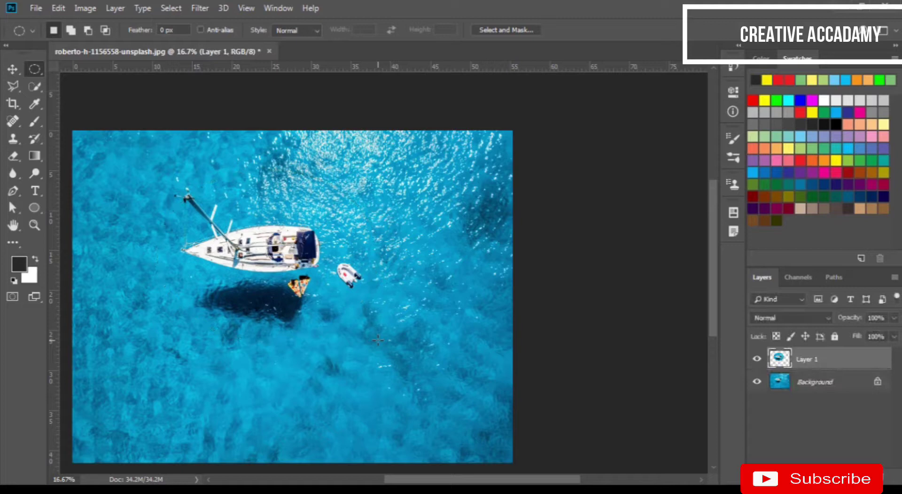
left_click(757, 382)
Examine the pixel edge on the right side of the copied ellipse at 500% zoom, following it up and down
key("z")
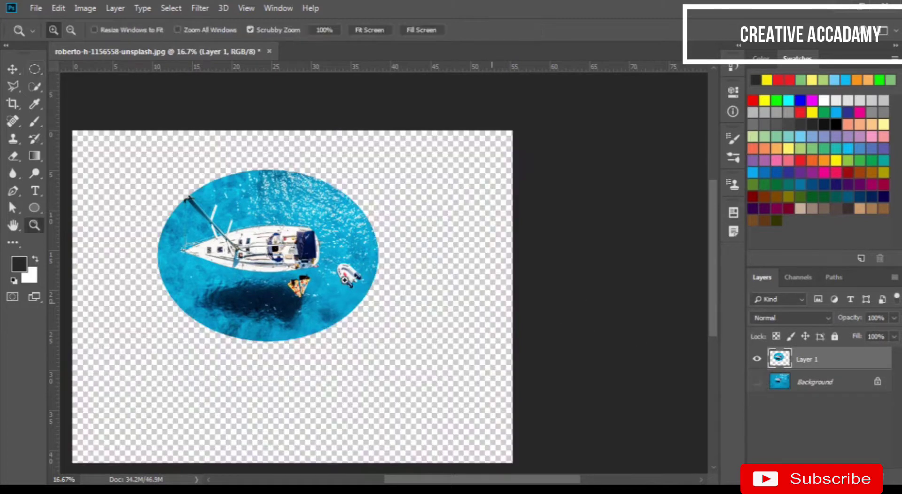
left_click(380, 239)
left_click(380, 240)
left_click(371, 242)
left_click(370, 242)
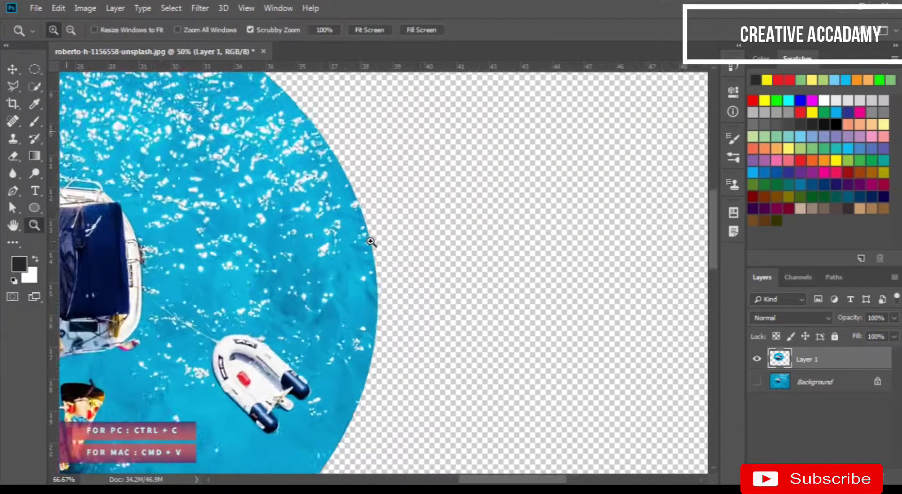
left_click(371, 241)
left_click(371, 241)
left_click(371, 242)
left_click(371, 242)
left_click(371, 242)
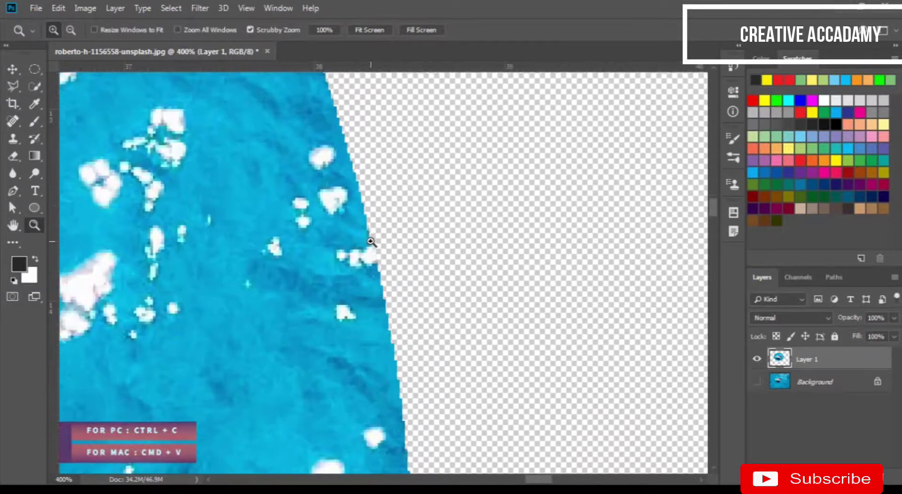
left_click(371, 241)
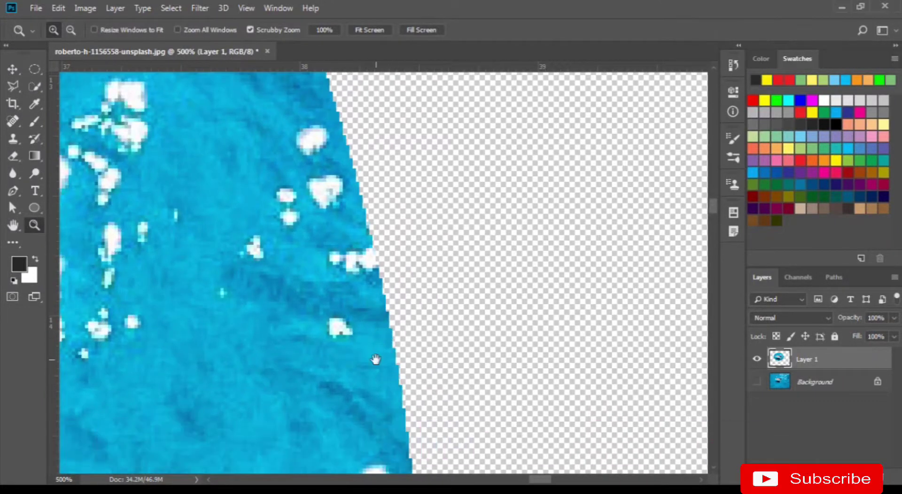
left_click_drag(389, 352, 348, 126)
mouse_move(377, 355)
left_mouse_down()
mouse_move(348, 202)
mouse_move(358, 362)
left_mouse_up()
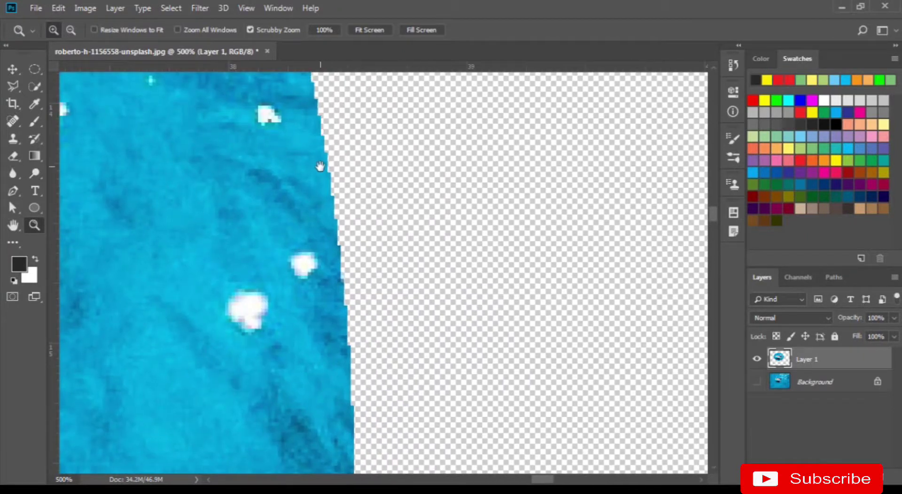
left_click_drag(327, 191, 356, 376)
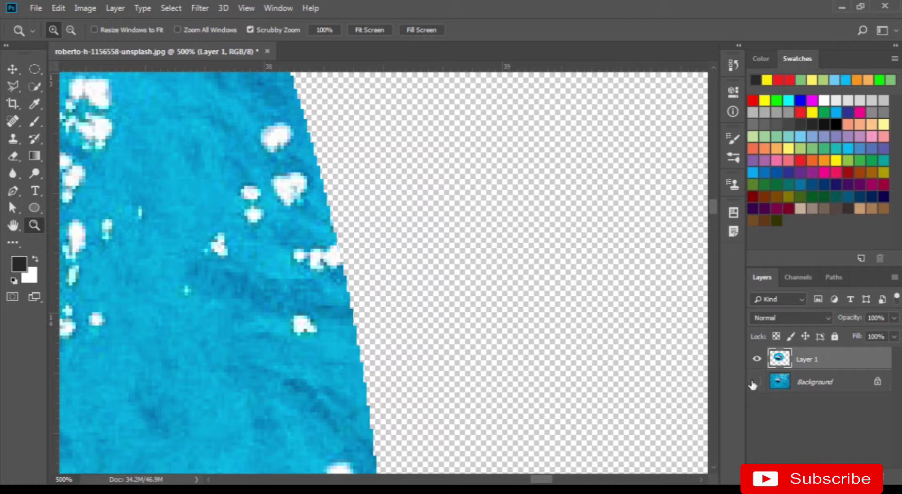
Undo the copied ellipse layer with the Background visible, fit the whole image in view, and deselect the ellipse
left_click(757, 383)
key("ctrl+z")
left_click_drag(425, 275, 470, 312)
left_click(194, 297, "alt")
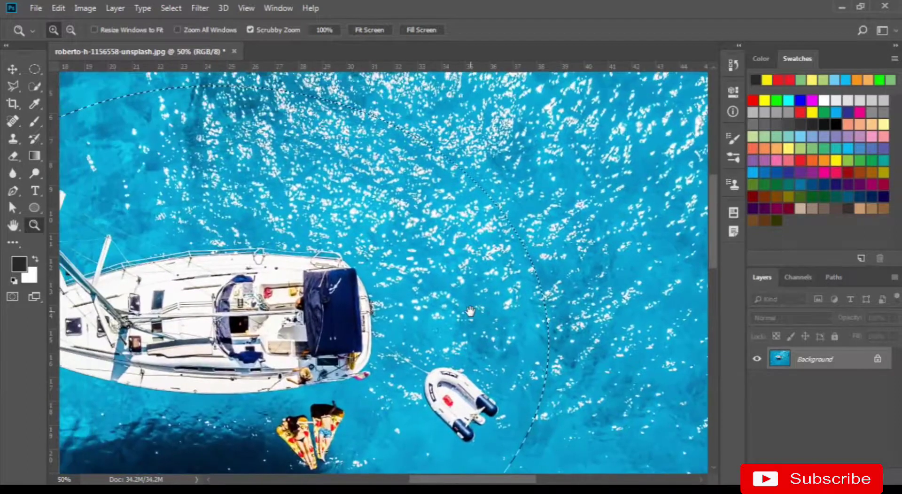
key("alt")
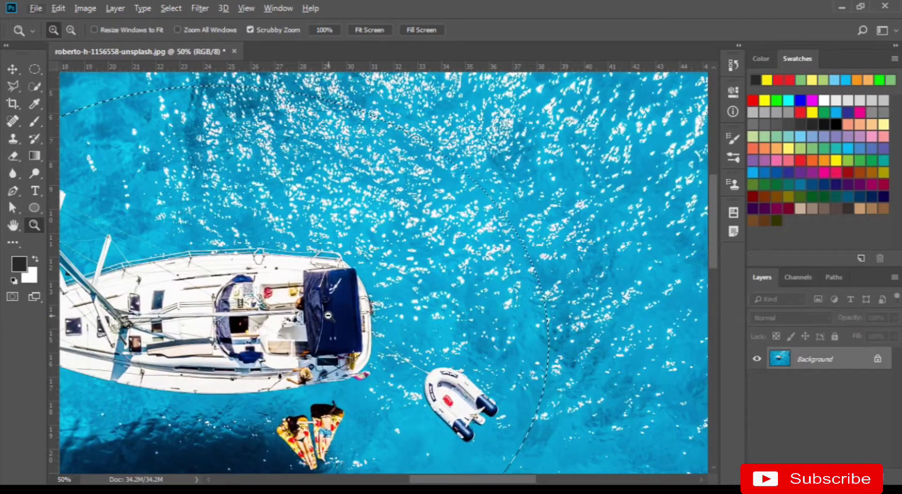
key("ctrl+0")
key("ctrl+d")
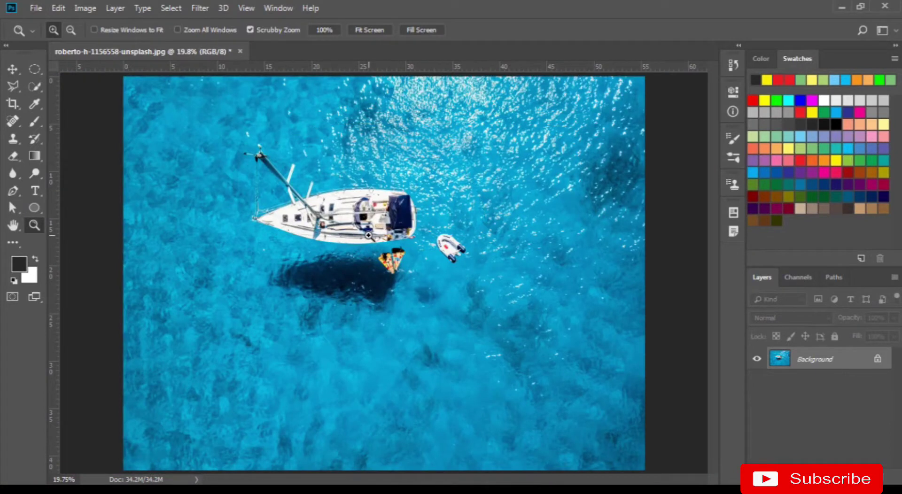